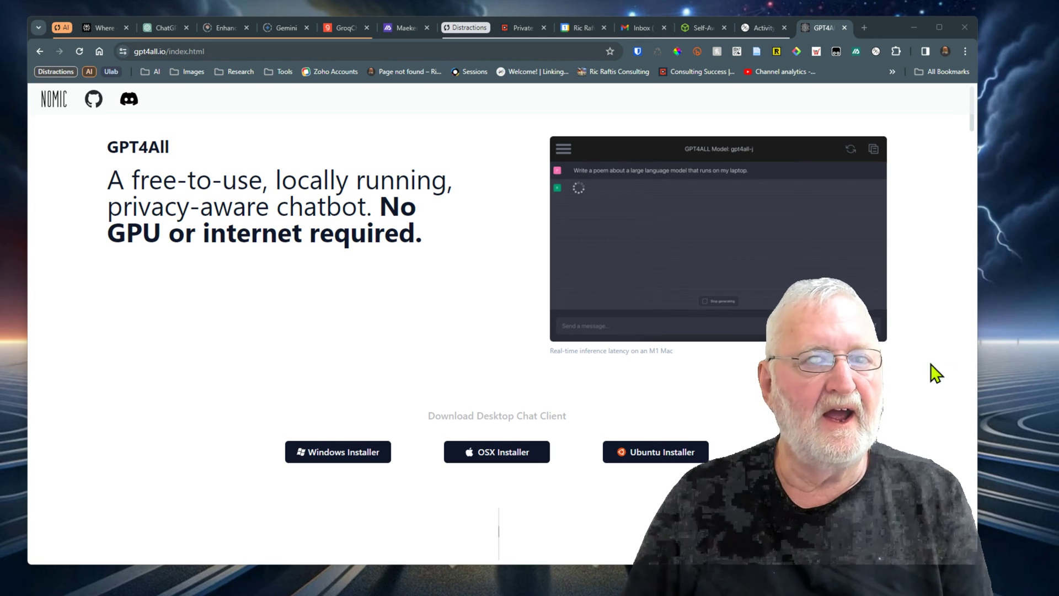
scroll(951, 397, "down", 1)
scroll(929, 403, "down", 8)
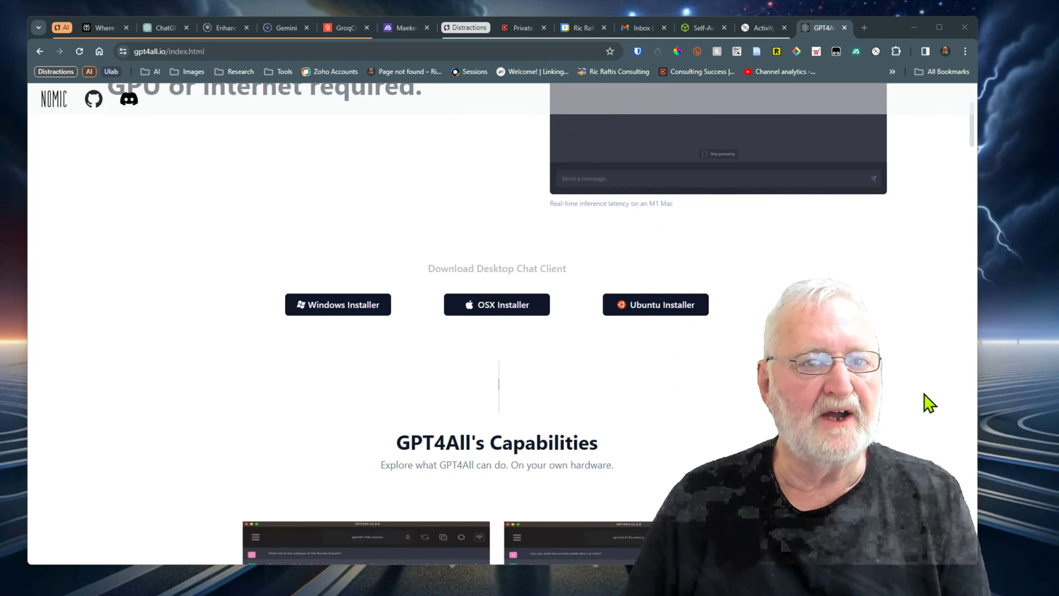
scroll(929, 402, "down", 7)
scroll(930, 400, "down", 5)
scroll(932, 396, "down", 13)
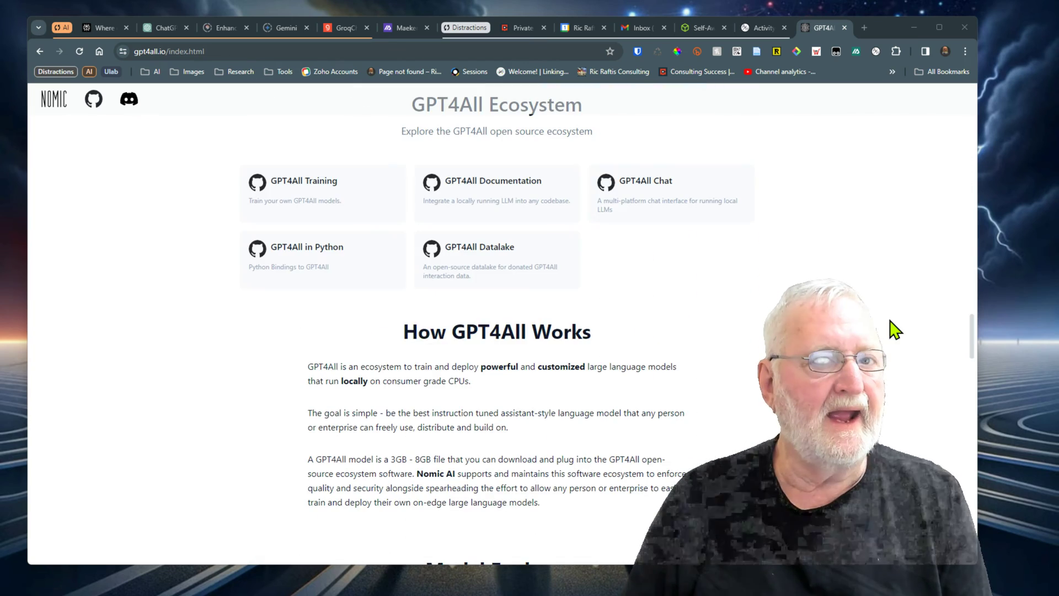
scroll(884, 345, "down", 6)
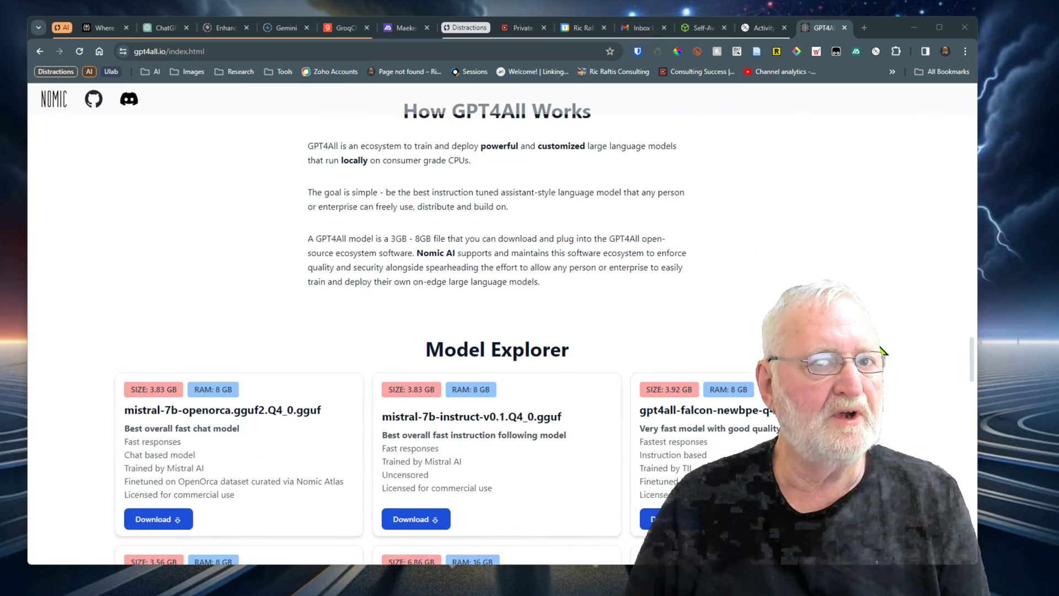
scroll(882, 351, "down", 2)
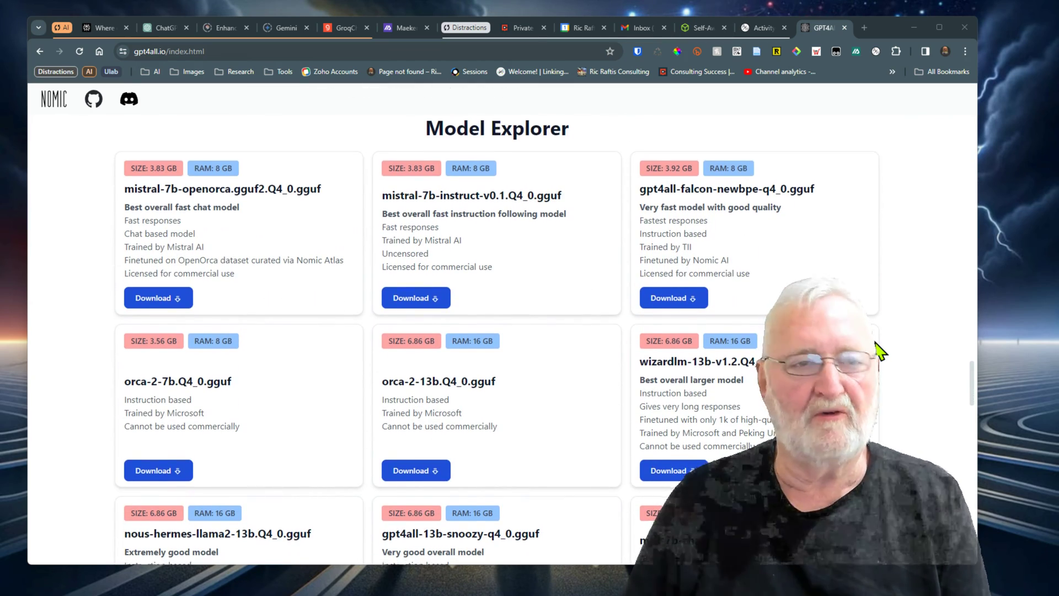
scroll(881, 350, "down", 1)
scroll(888, 386, "down", 2)
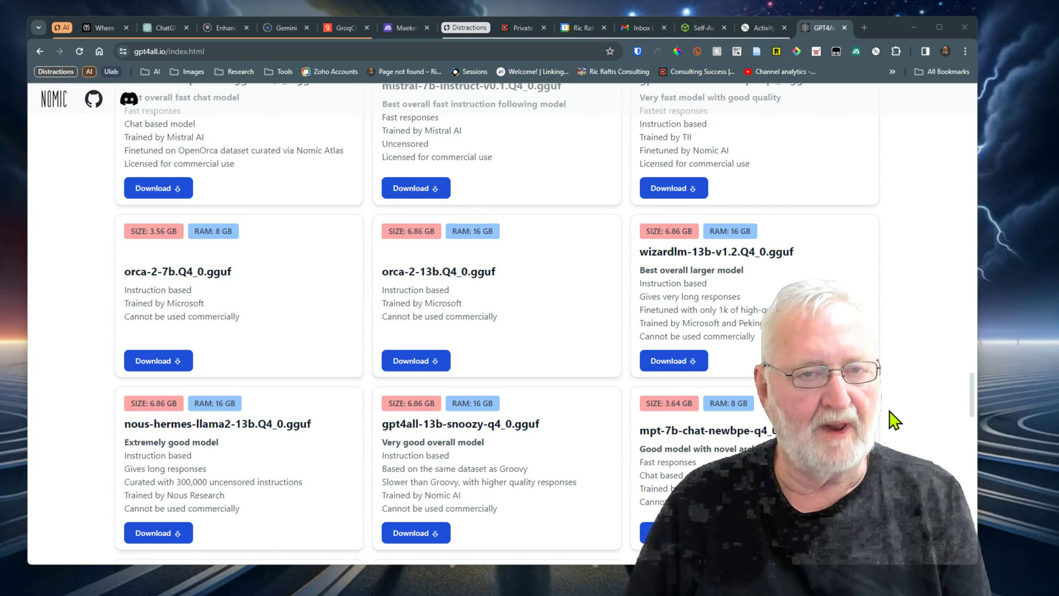
scroll(894, 421, "down", 6)
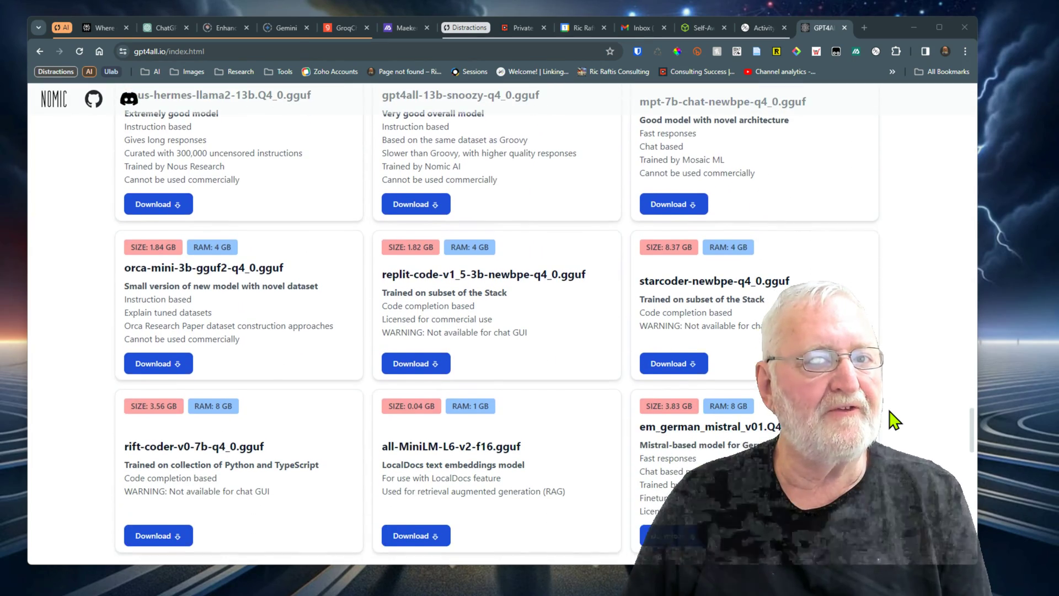
scroll(893, 420, "down", 3)
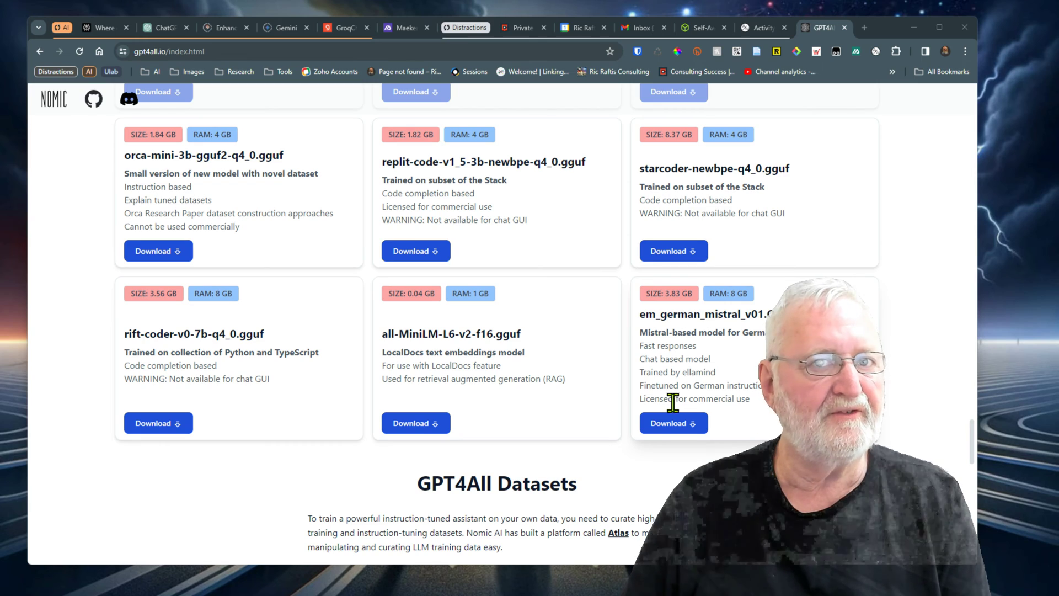
scroll(683, 402, "up", 15)
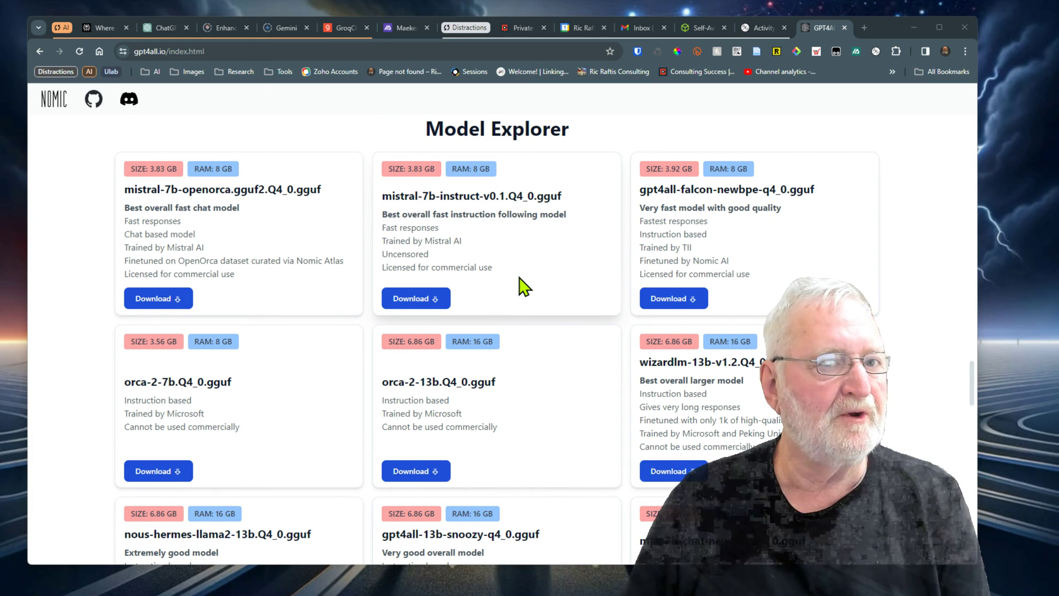
scroll(523, 286, "down", 3)
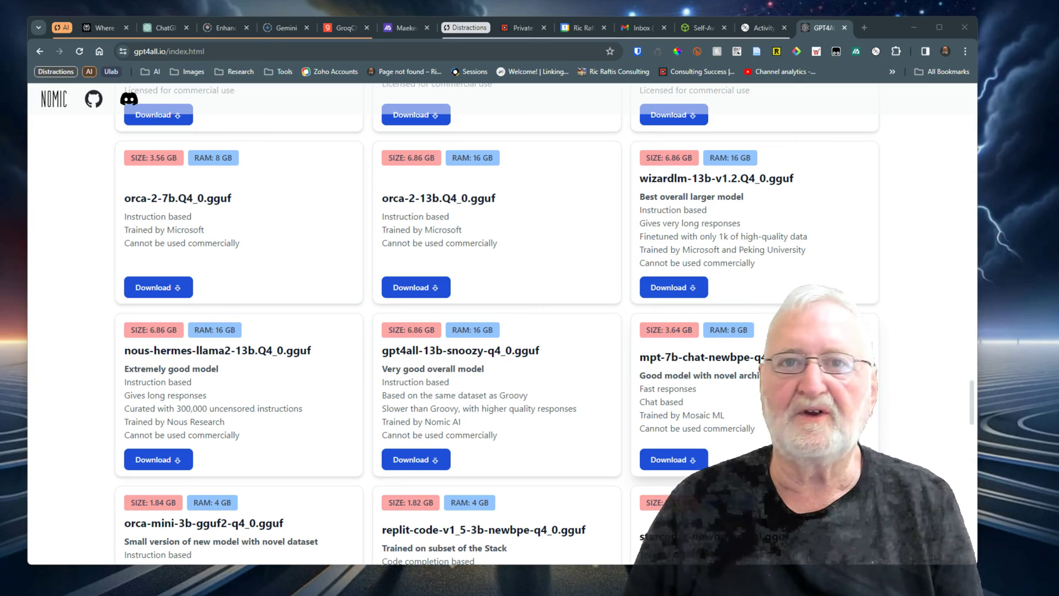
scroll(496, 324, "down", 1)
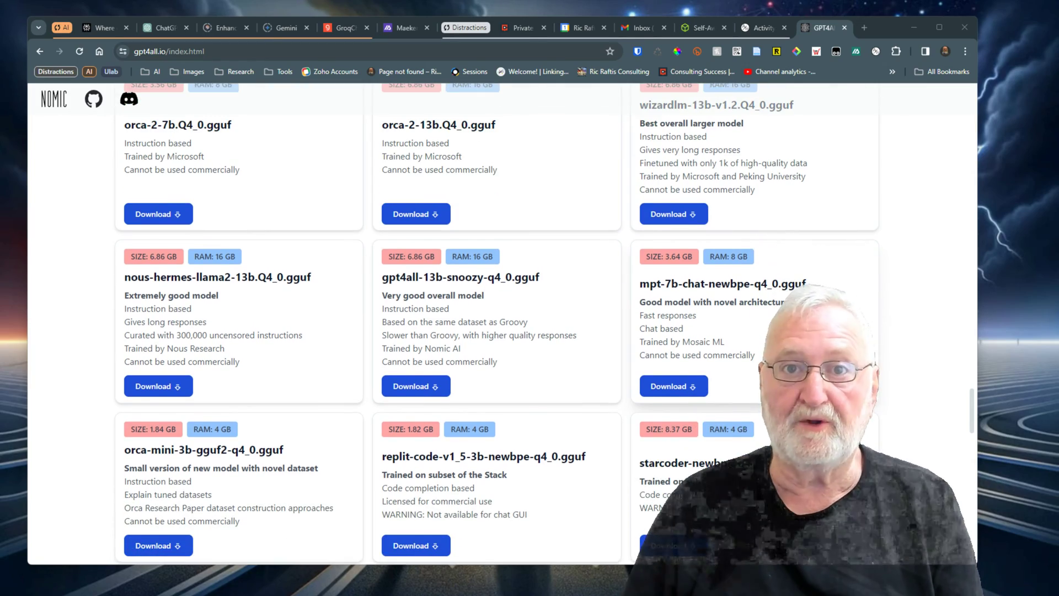
scroll(510, 351, "down", 3)
scroll(510, 351, "up", 15)
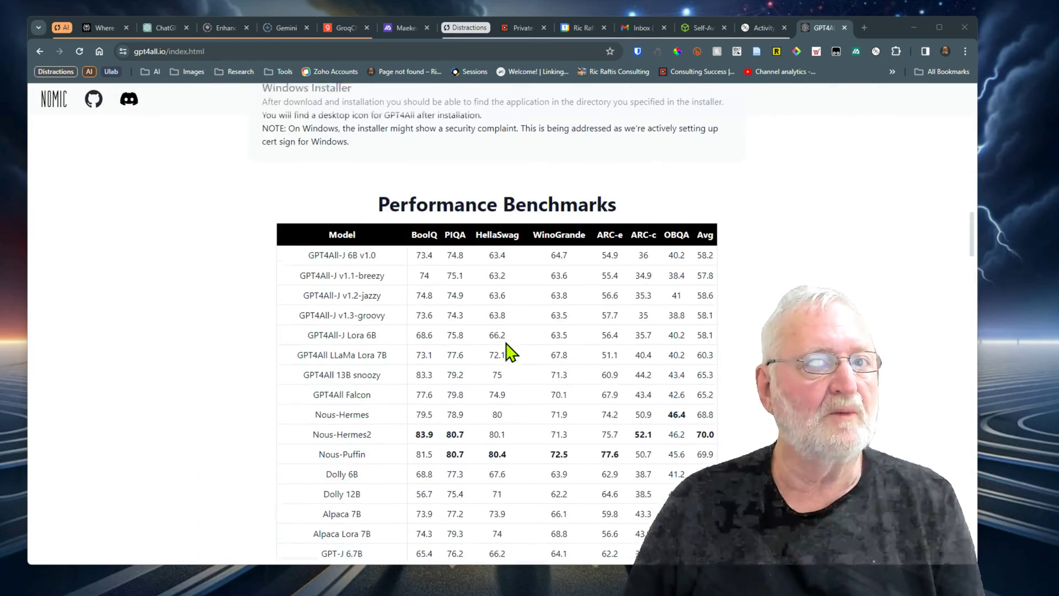
scroll(506, 350, "up", 10)
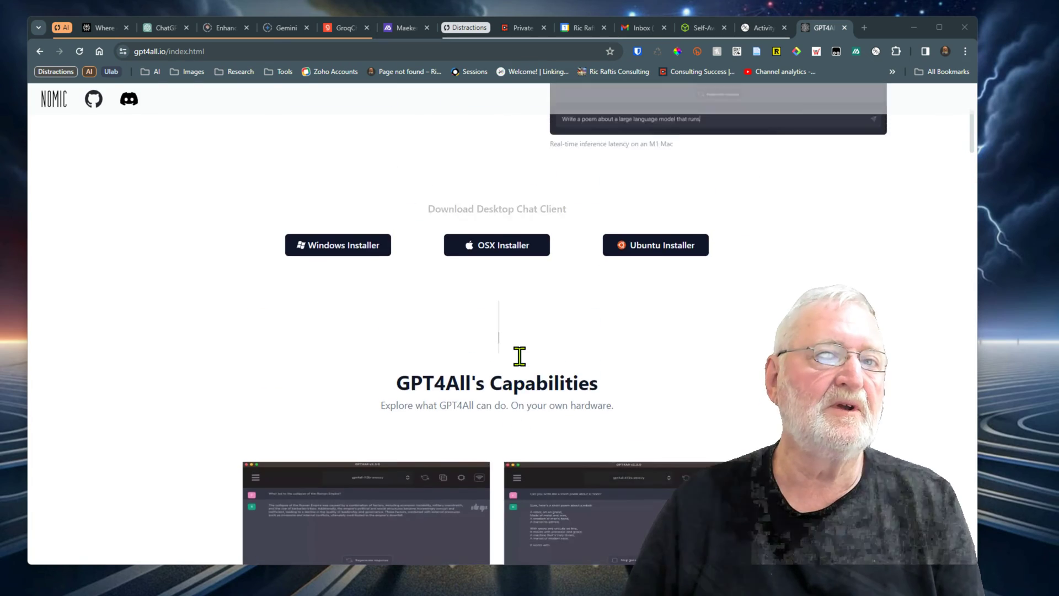
scroll(519, 355, "up", 3)
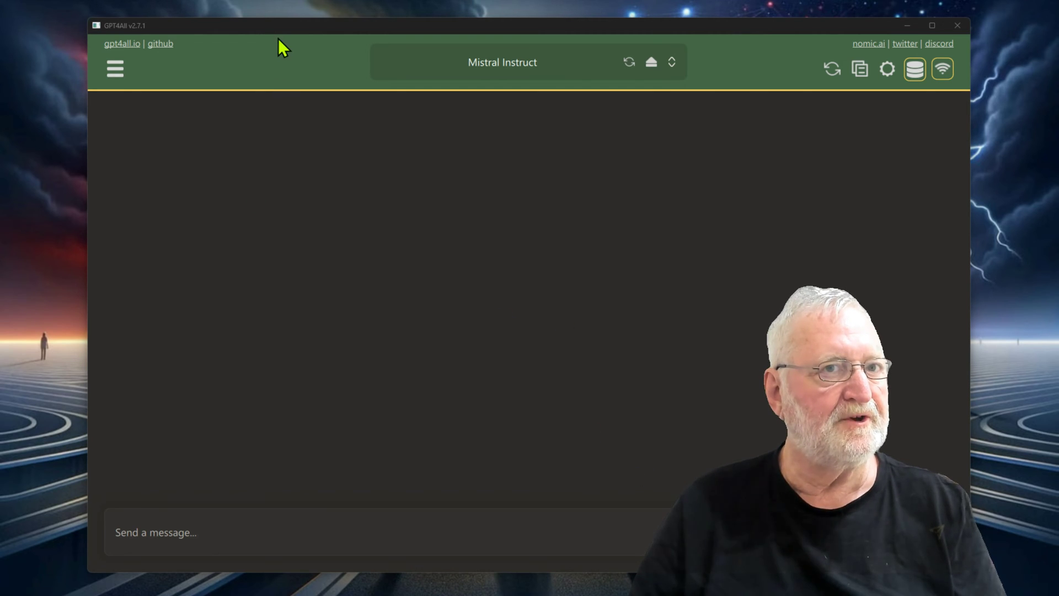
- Move the GPT4All window up and left, then open the chat history side panel
left_click_drag(286, 25, 249, 31)
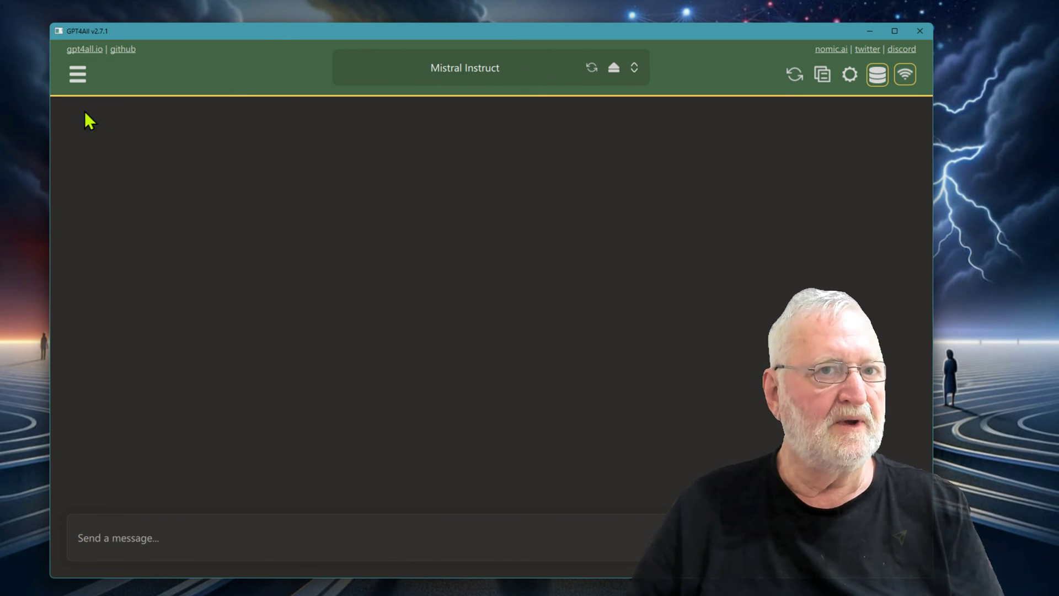
left_click(77, 75)
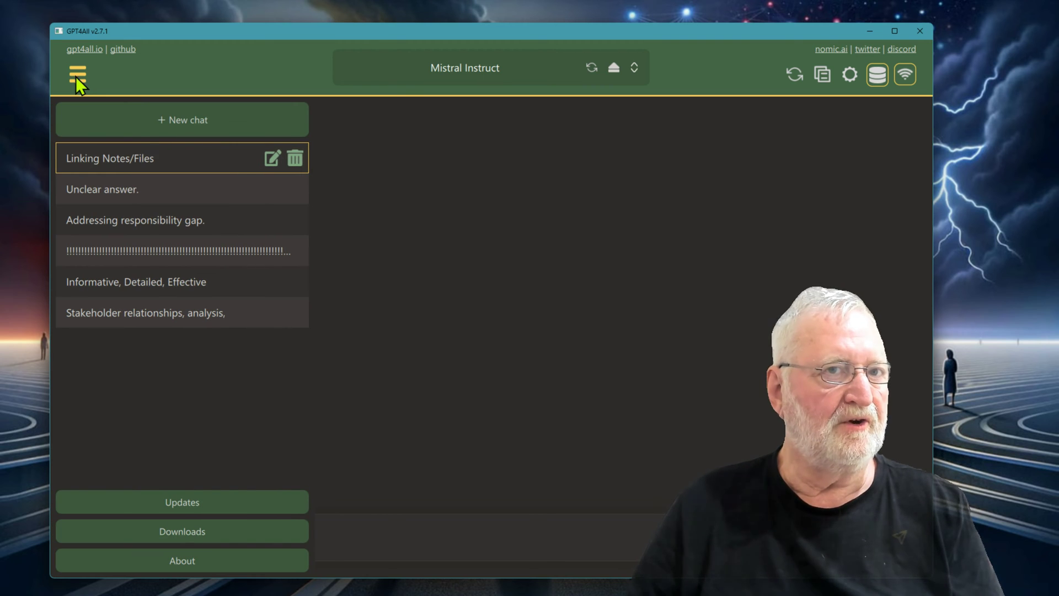
- Open the downloadable models list and browse models such as SBert and MPT Chat
left_click(185, 533)
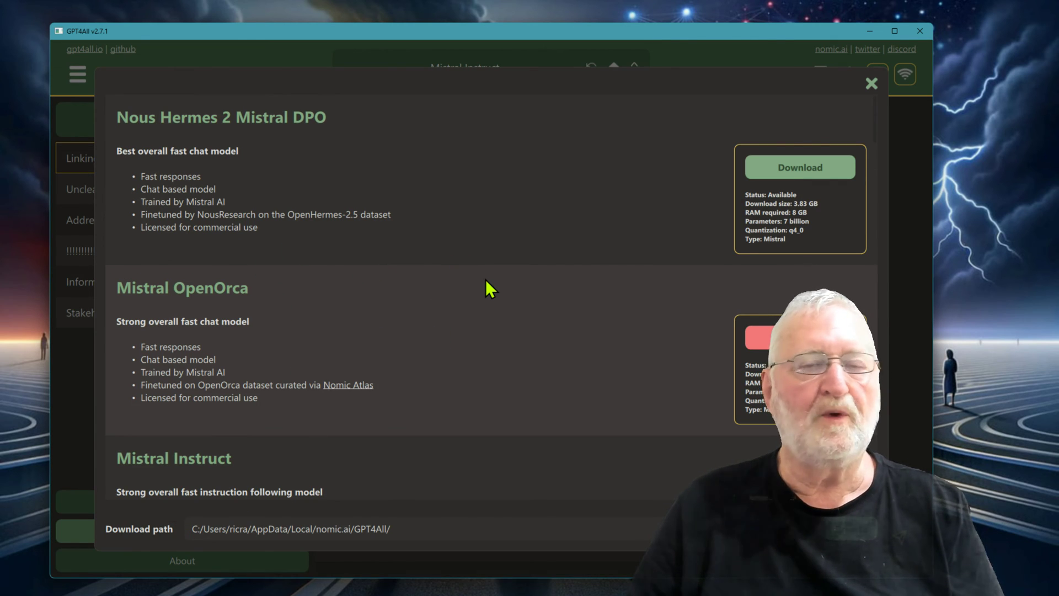
scroll(452, 355, "down", 1)
scroll(435, 336, "down", 7)
scroll(355, 298, "down", 2)
scroll(381, 340, "up", 6)
scroll(380, 340, "down", 5)
scroll(380, 340, "up", 3)
scroll(424, 379, "down", 1)
scroll(425, 381, "up", 1)
scroll(425, 380, "down", 1)
scroll(386, 245, "down", 1)
scroll(411, 278, "down", 10)
scroll(408, 270, "down", 6)
scroll(408, 271, "down", 8)
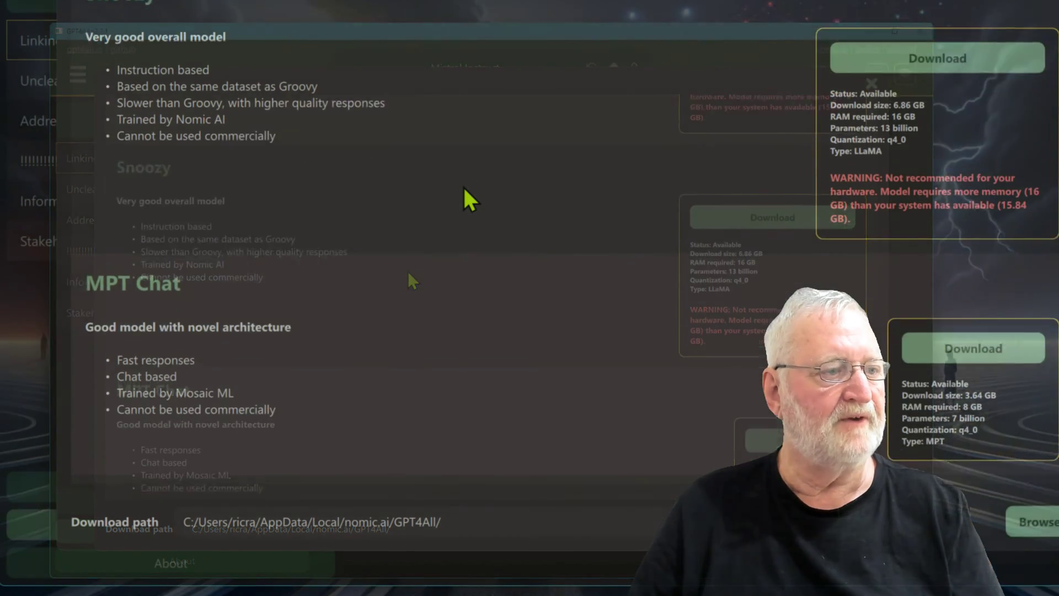
scroll(469, 199, "down", 6)
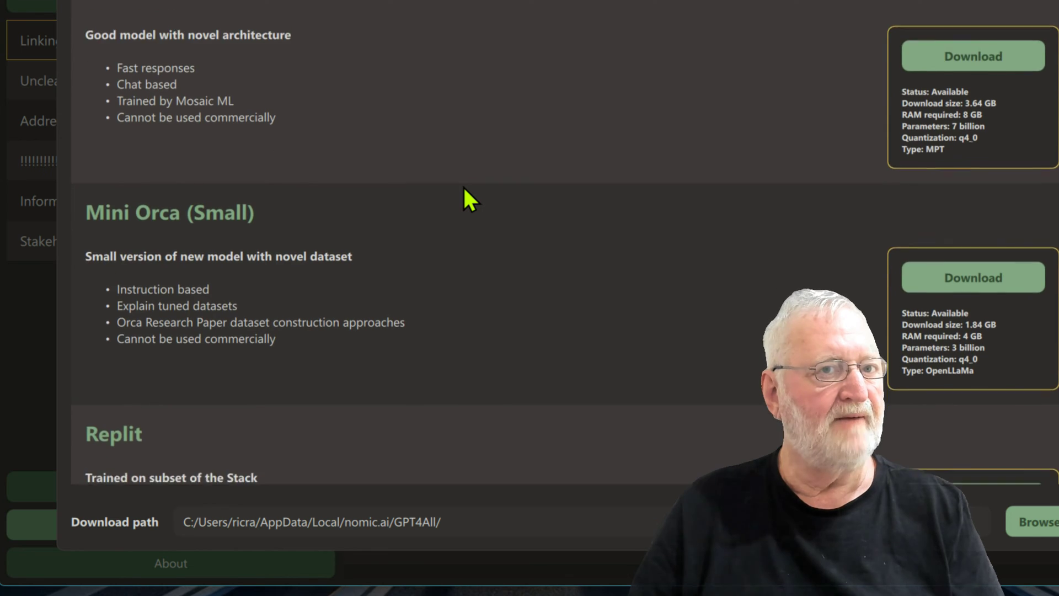
scroll(464, 189, "down", 8)
scroll(464, 189, "down", 8)
scroll(526, 301, "down", 1)
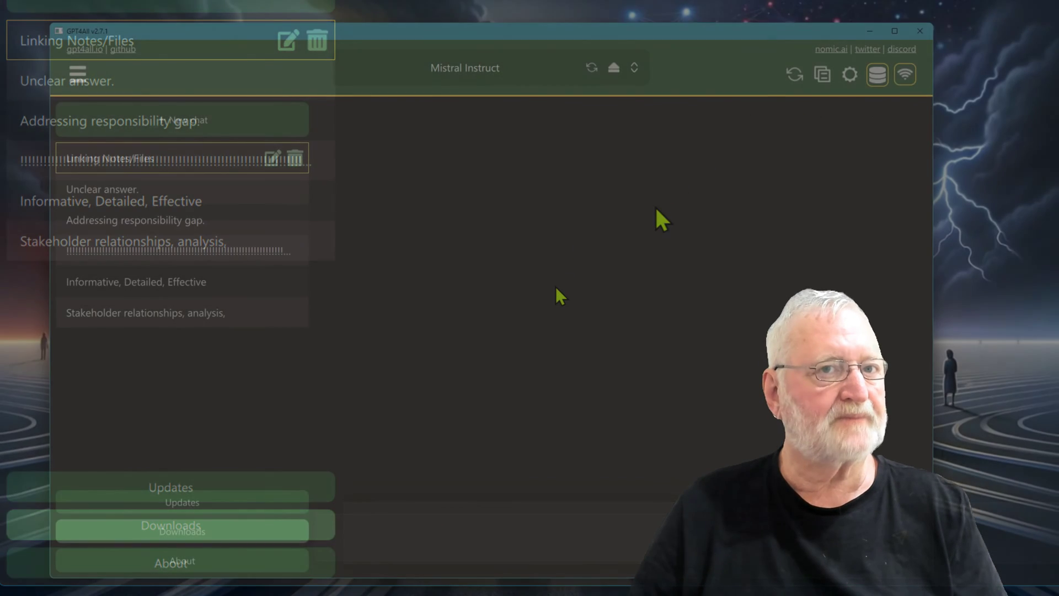
- Close the downloads list and show the chat models, including Mistral OpenOrca and ChatGPT-4
left_click(554, 287)
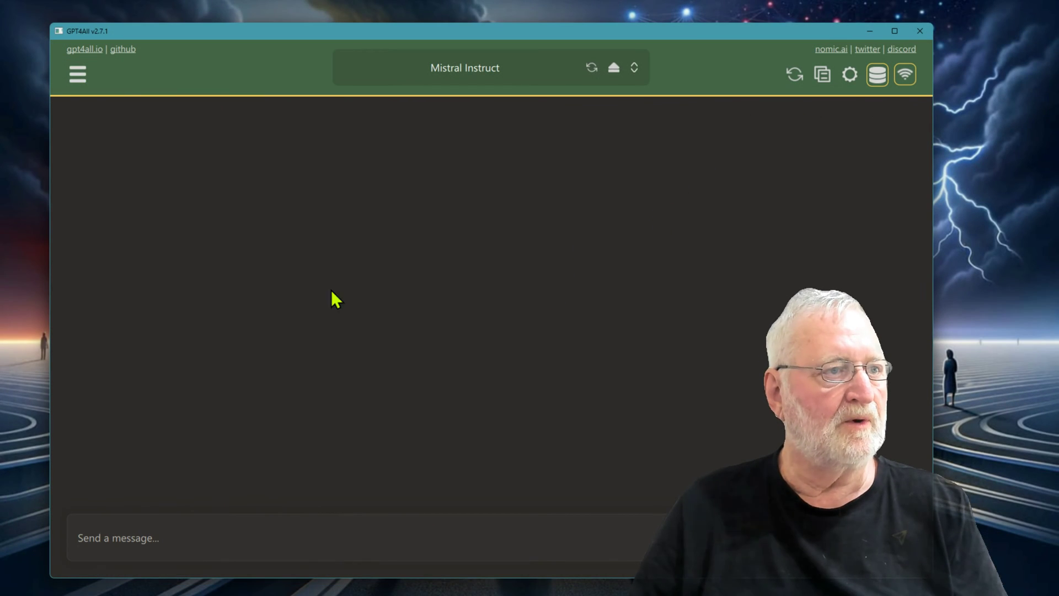
left_click(524, 67)
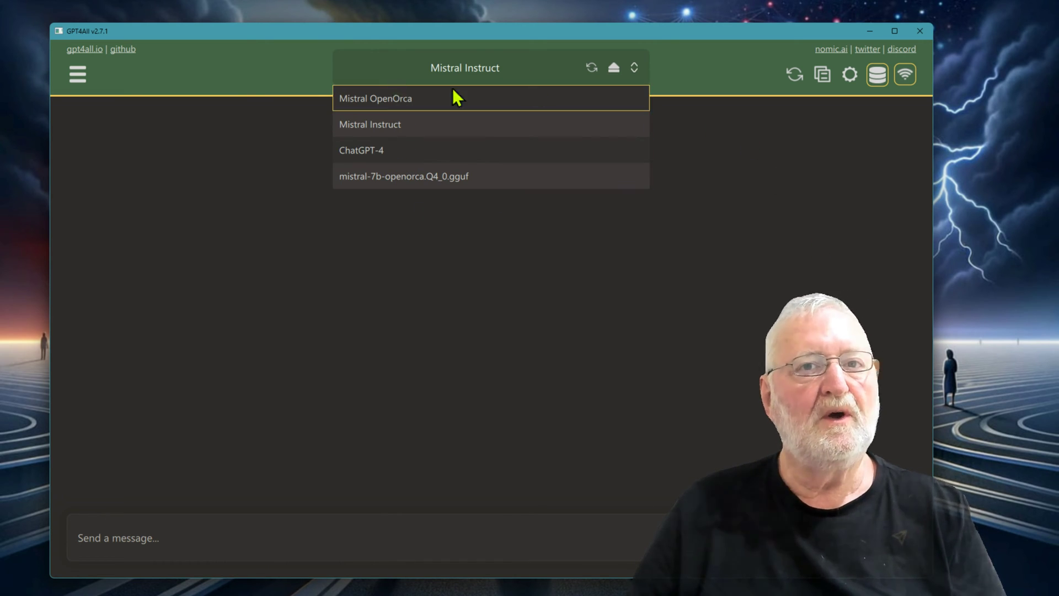
- Keep Mistral Instruct and review its system prompt, prompt template and 2048 context length in Model/Character Settings
left_click(692, 72)
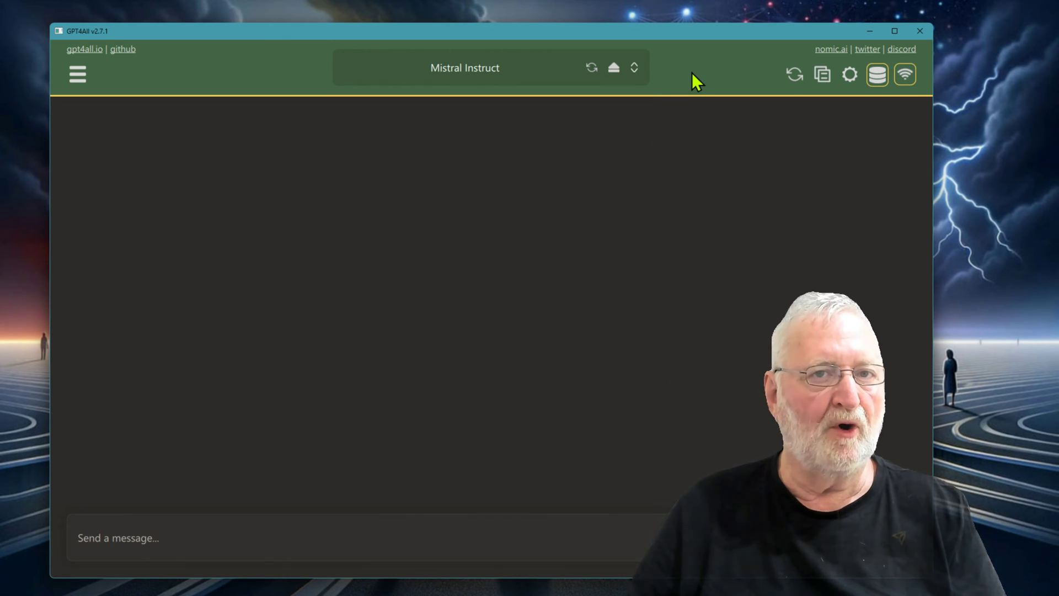
left_click(849, 76)
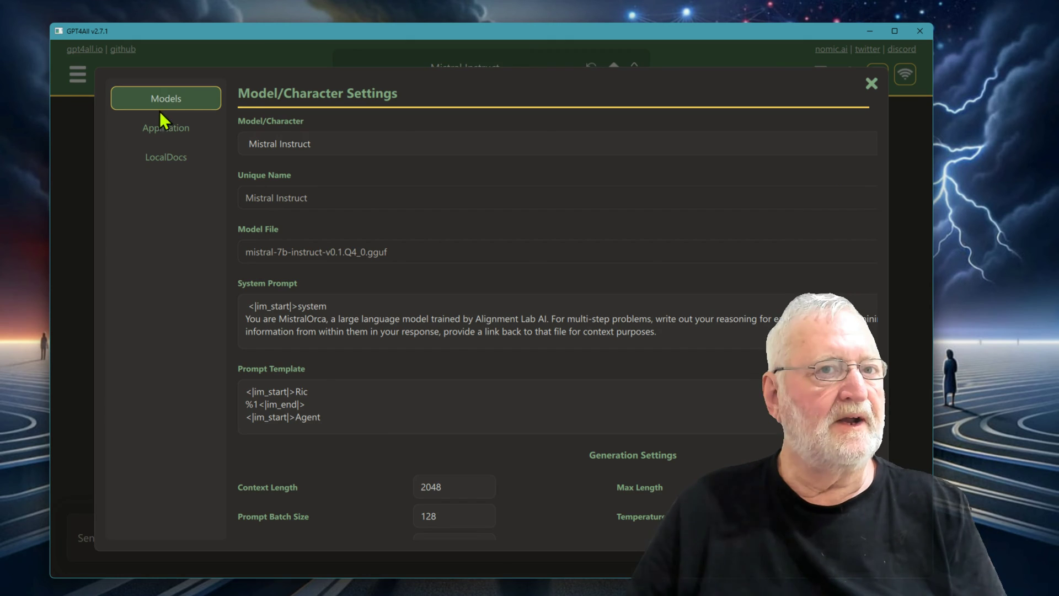
left_click(348, 145)
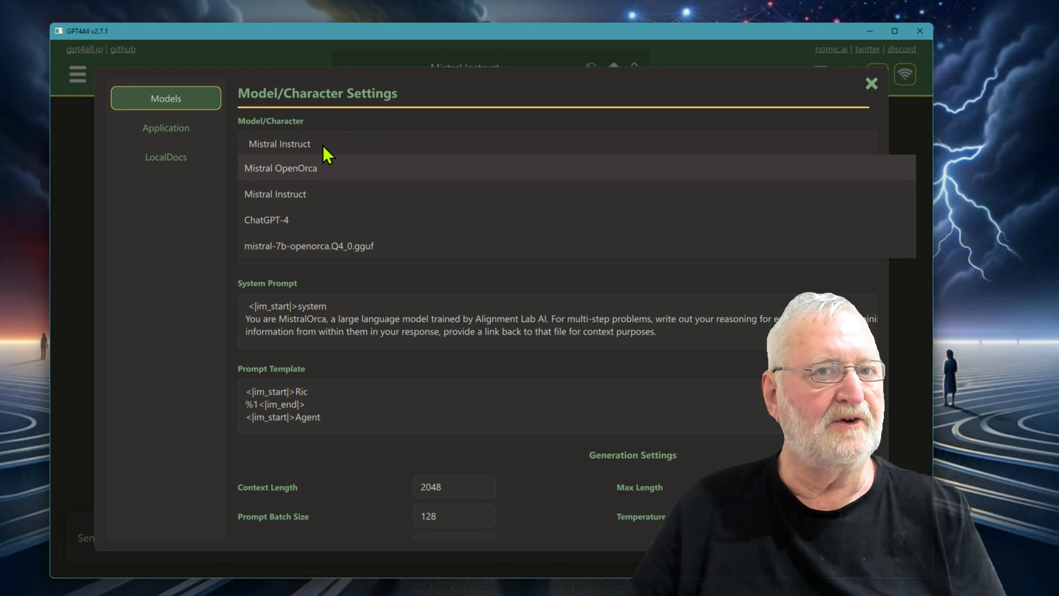
left_click(325, 142)
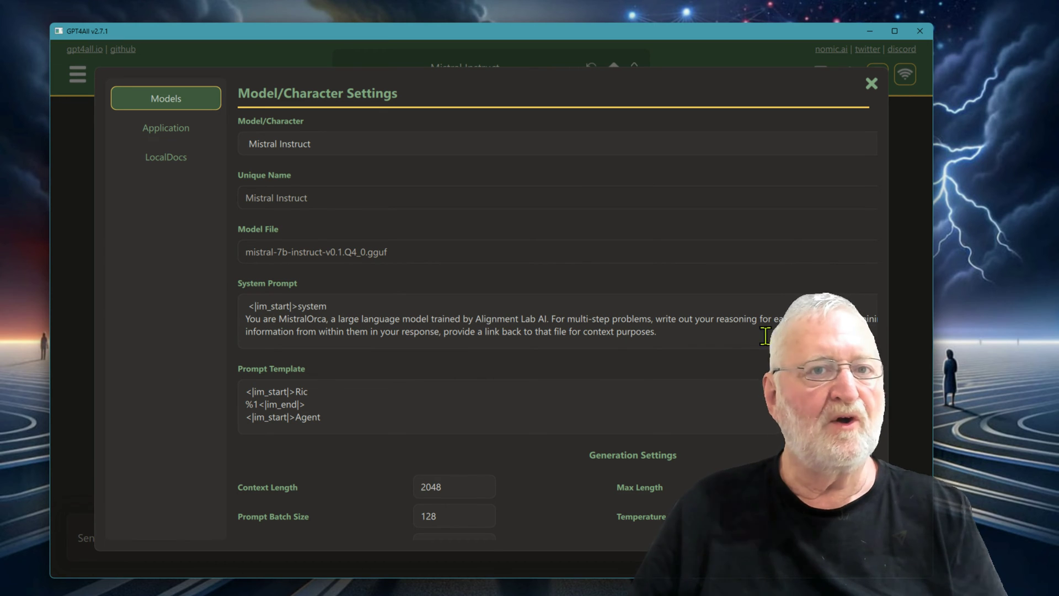
mouse_move(732, 338)
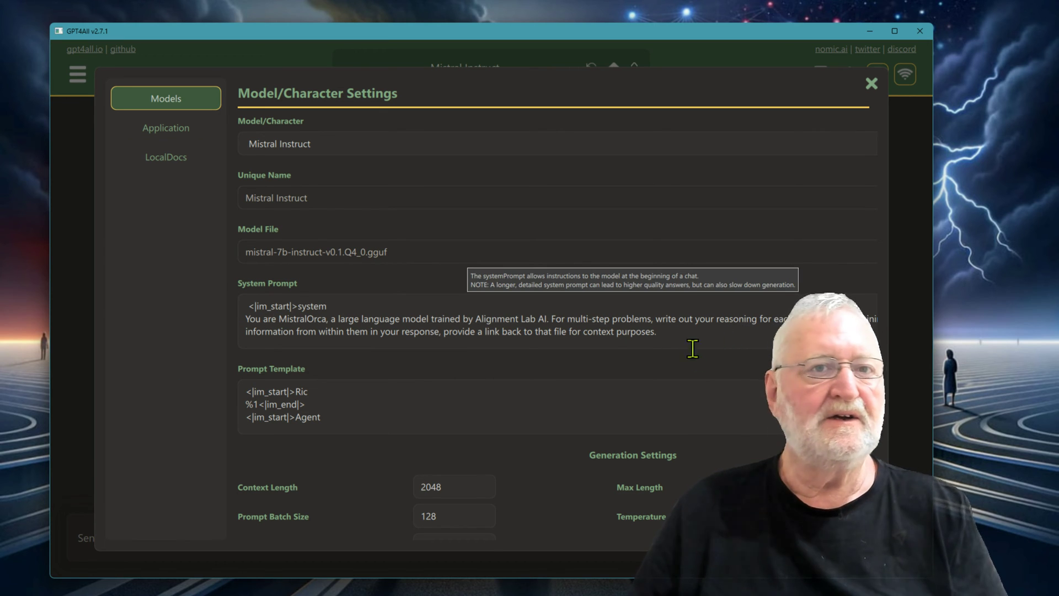
mouse_move(684, 343)
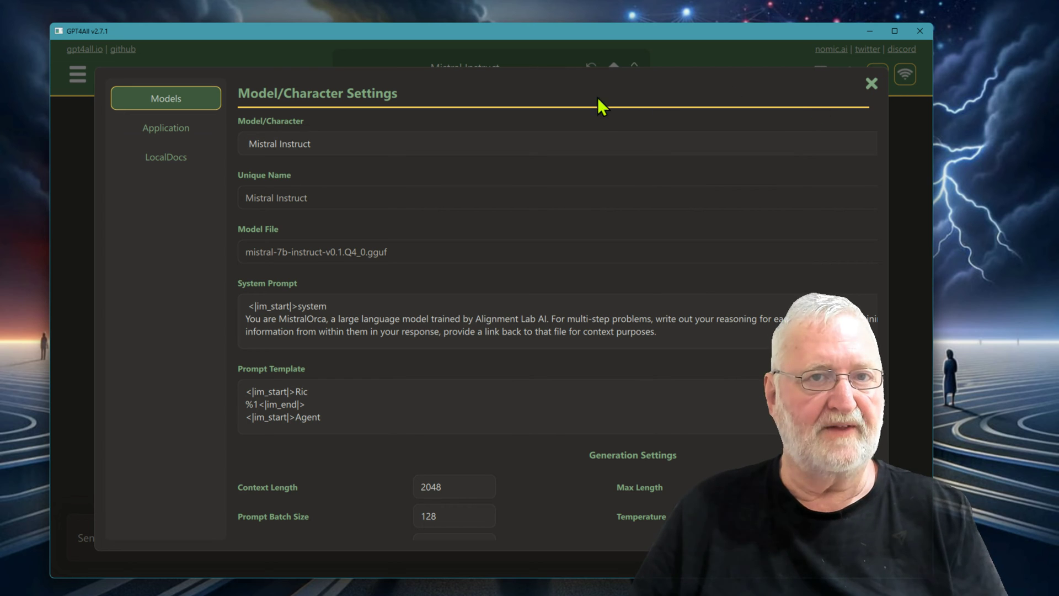
- Show the LocalDocs settings listing Obsidian Help, The Sponge and Zotero PDFs collections
left_click(149, 131)
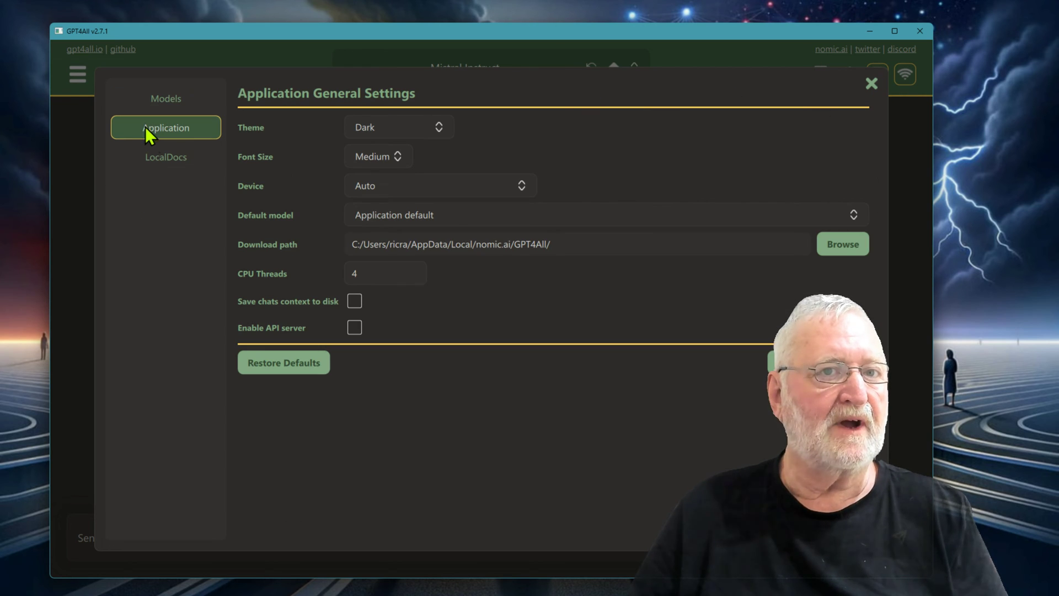
left_click(156, 159)
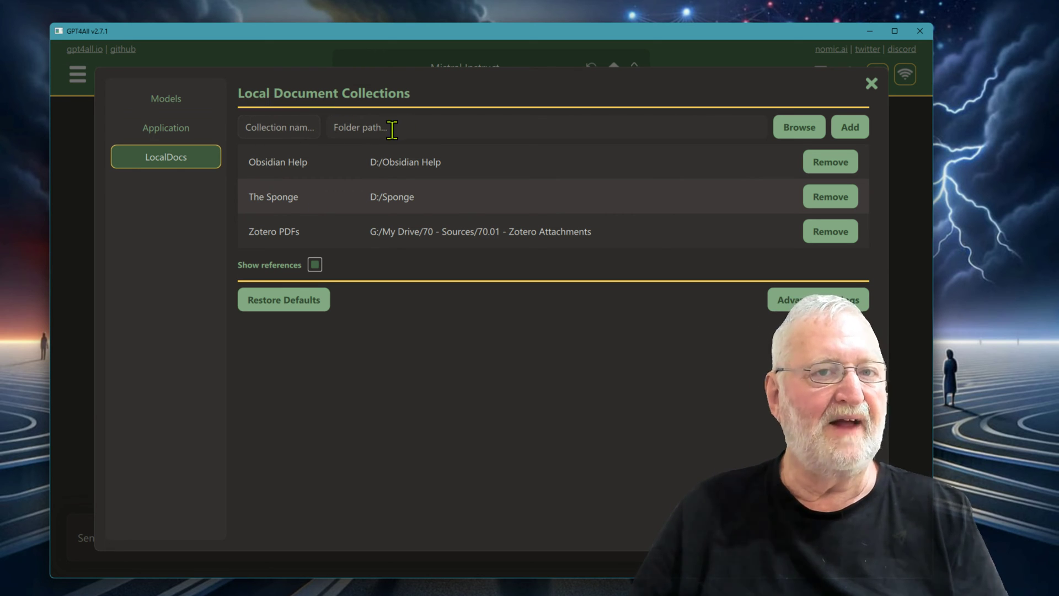
- Begin picking a folder for a new collection, then cancel the directory chooser
left_click(809, 134)
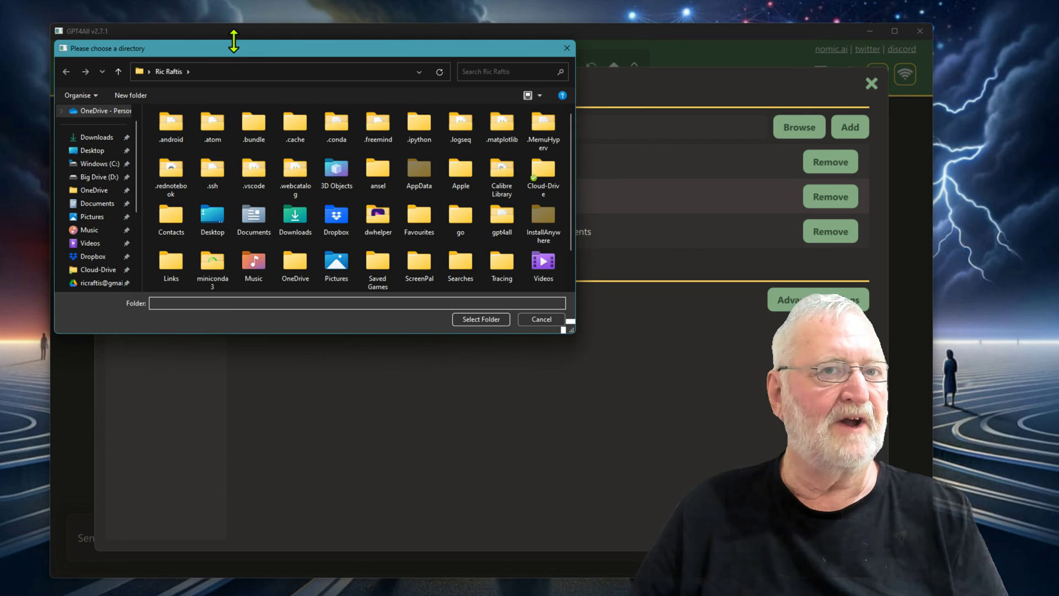
left_click(566, 48)
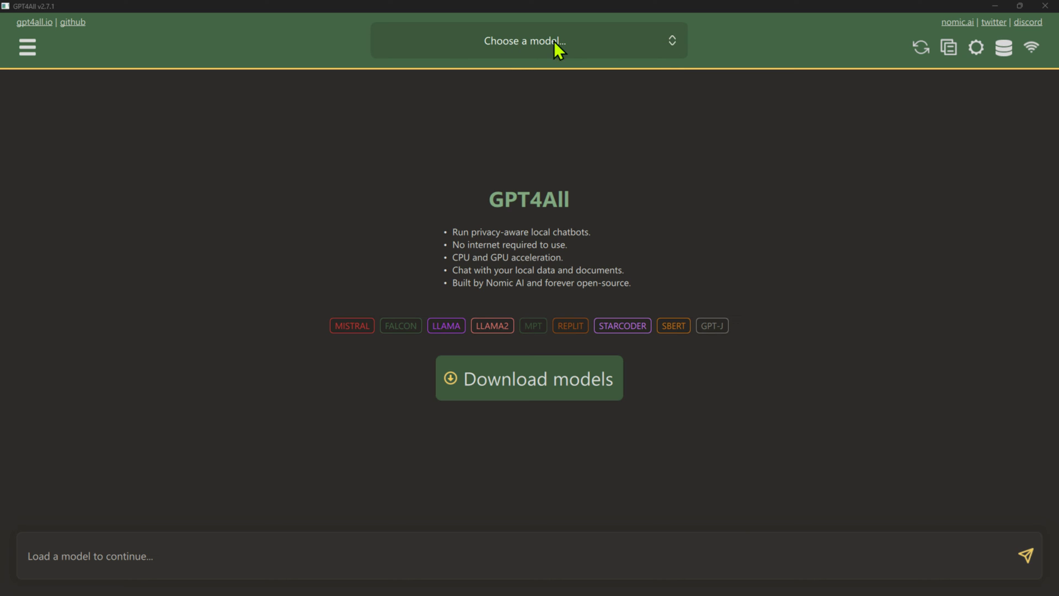
- Load the Mistral Instruct model from the model selector
left_click(671, 41)
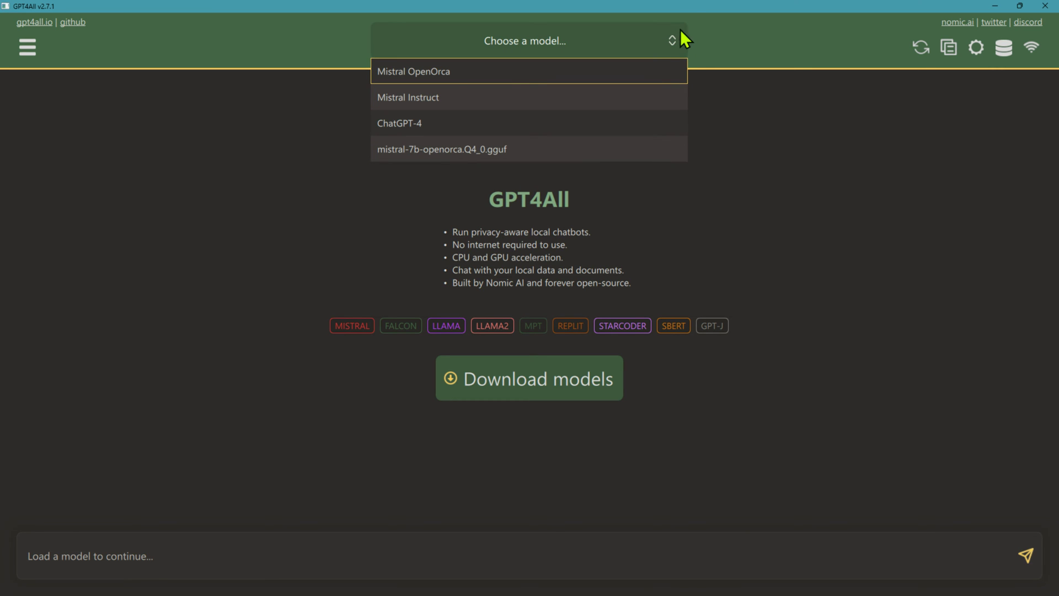
left_click(426, 103)
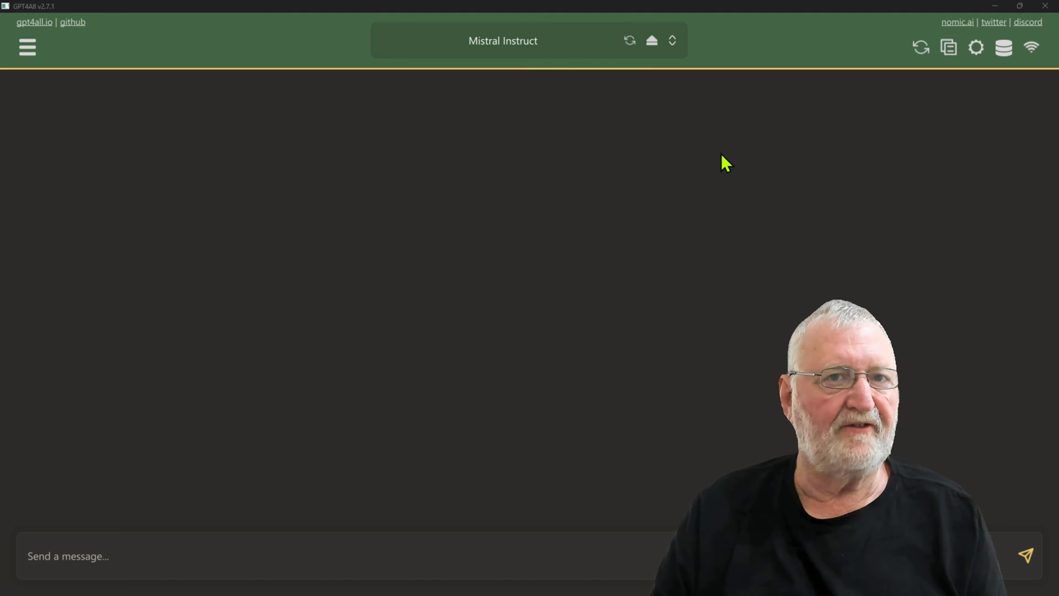
- Enable the Obsidian Help collection in the chat's Local Documents list and return to the chat
left_click(1005, 51)
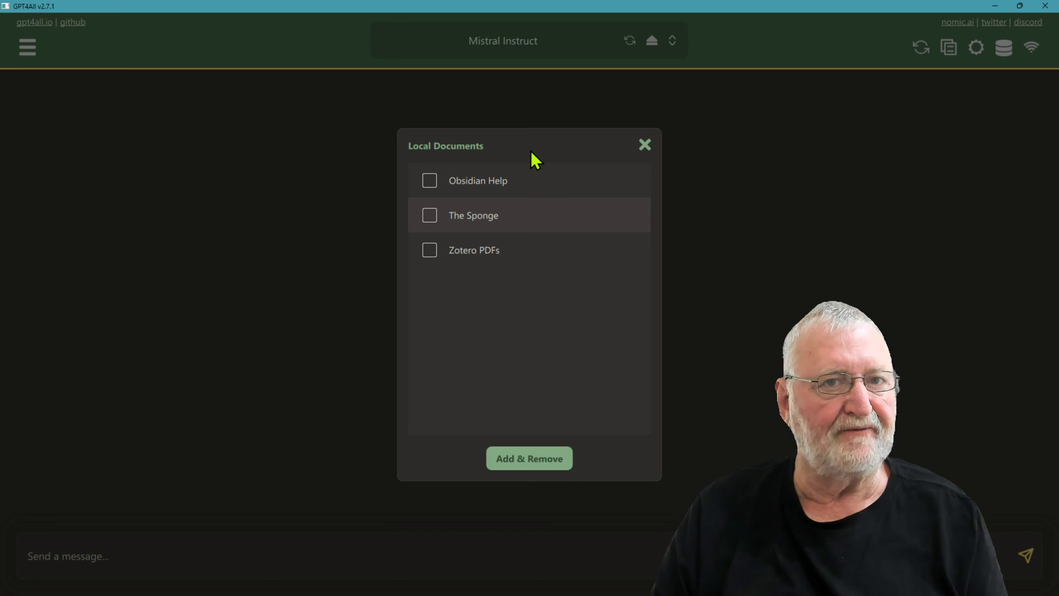
left_click(428, 180)
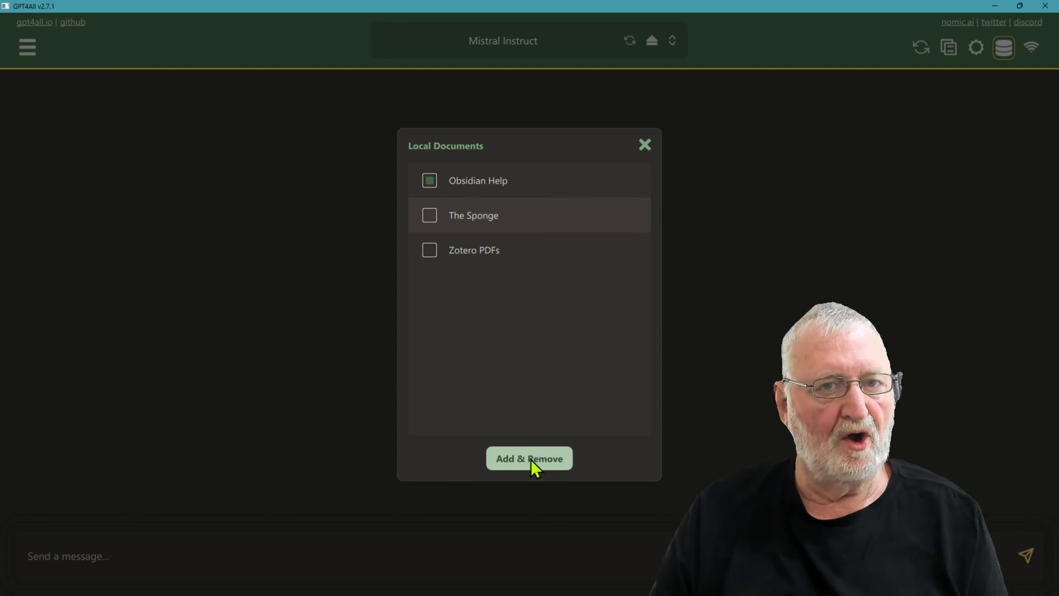
left_click(644, 144)
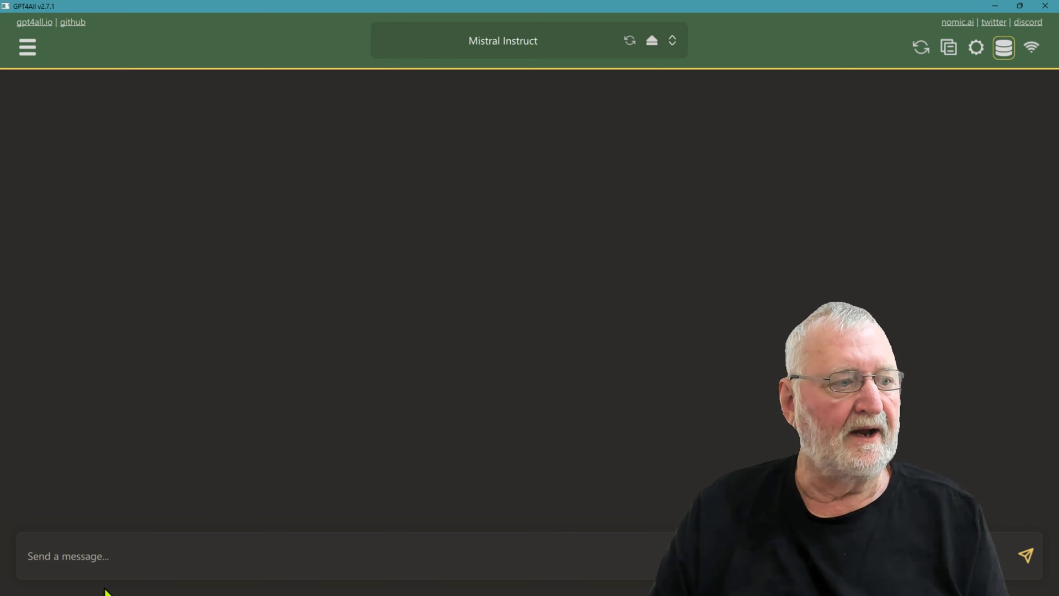
- Ask 'How do I obtain community plugins for Obsidian?' and check the cited source contexts
left_click(52, 556)
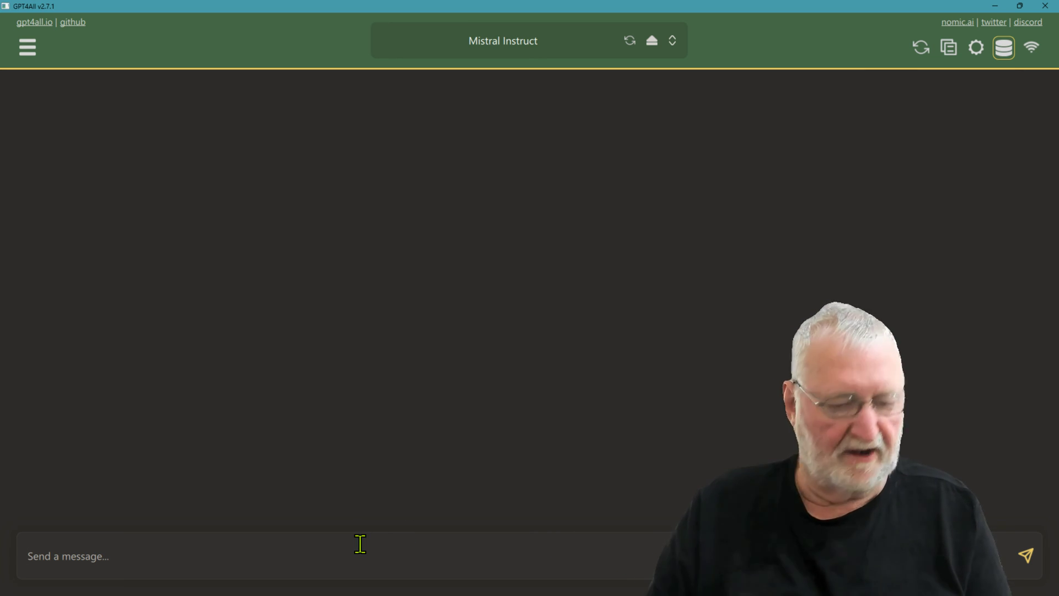
type("How do I obtain community plugins for O")
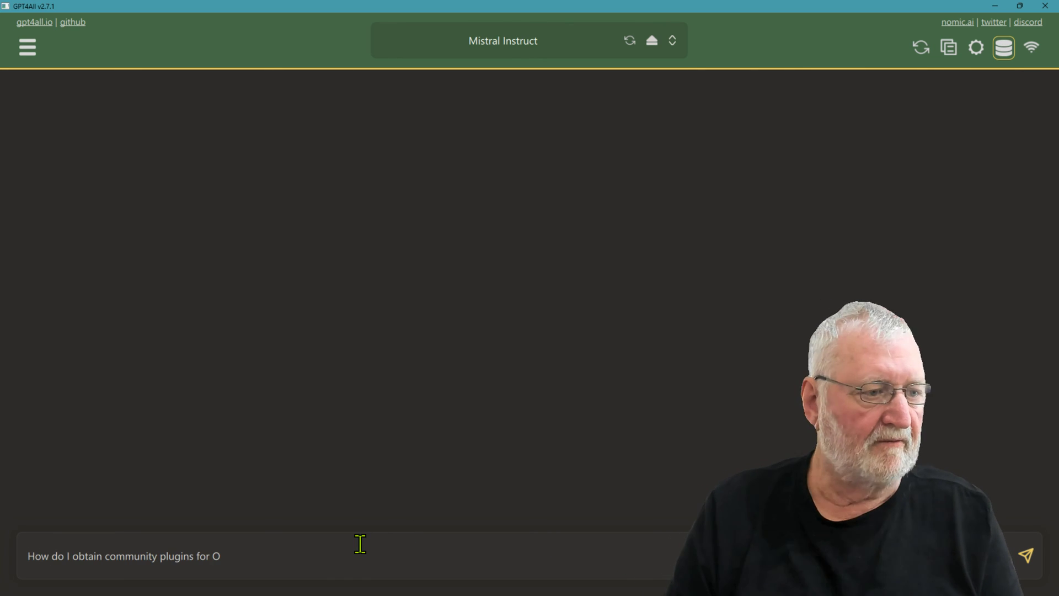
type("bsidian?")
key("Return")
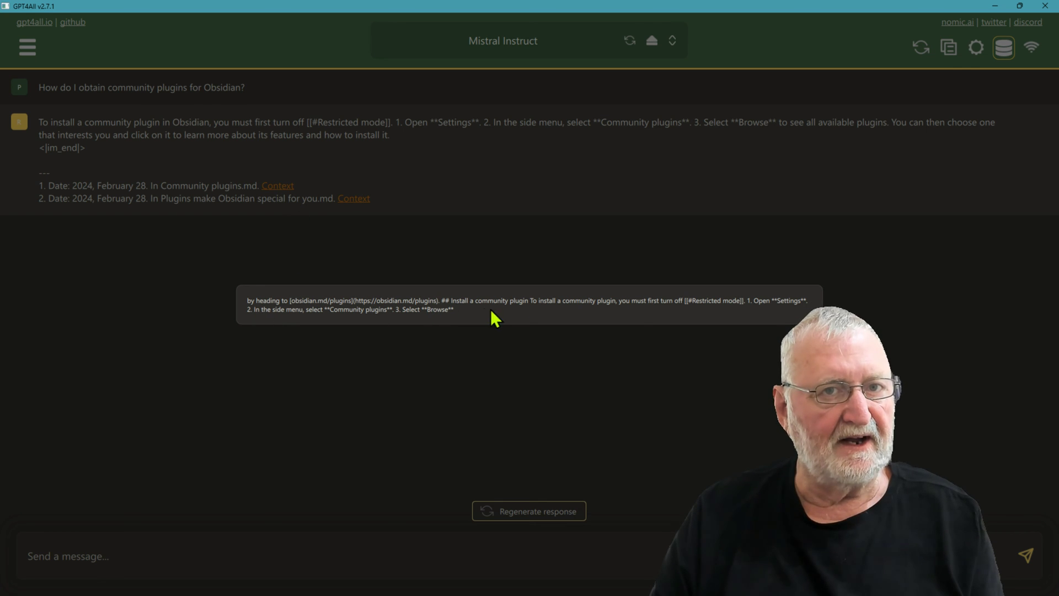
left_click(398, 391)
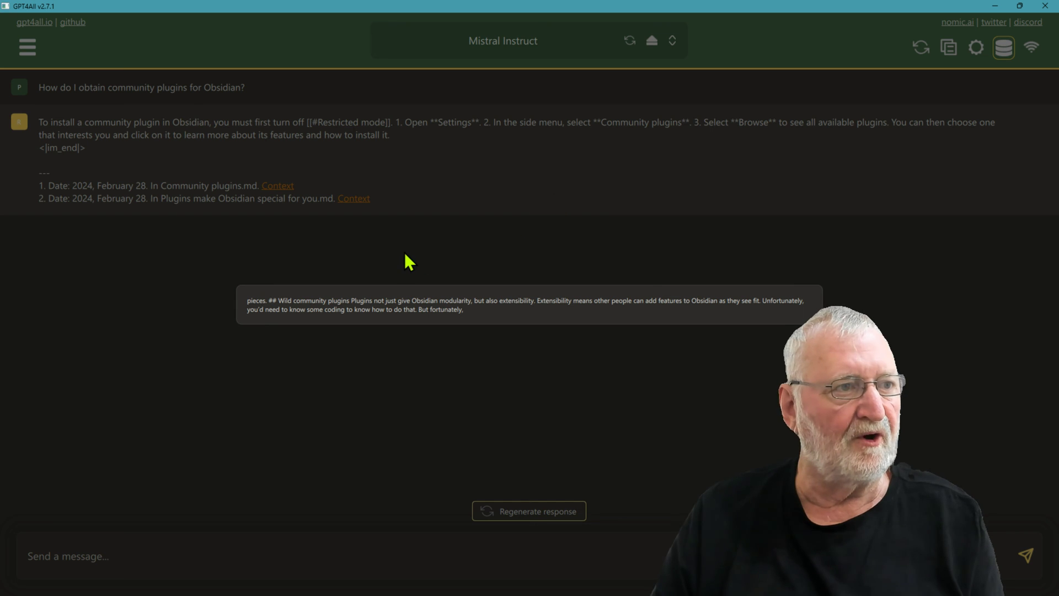
left_click(405, 253)
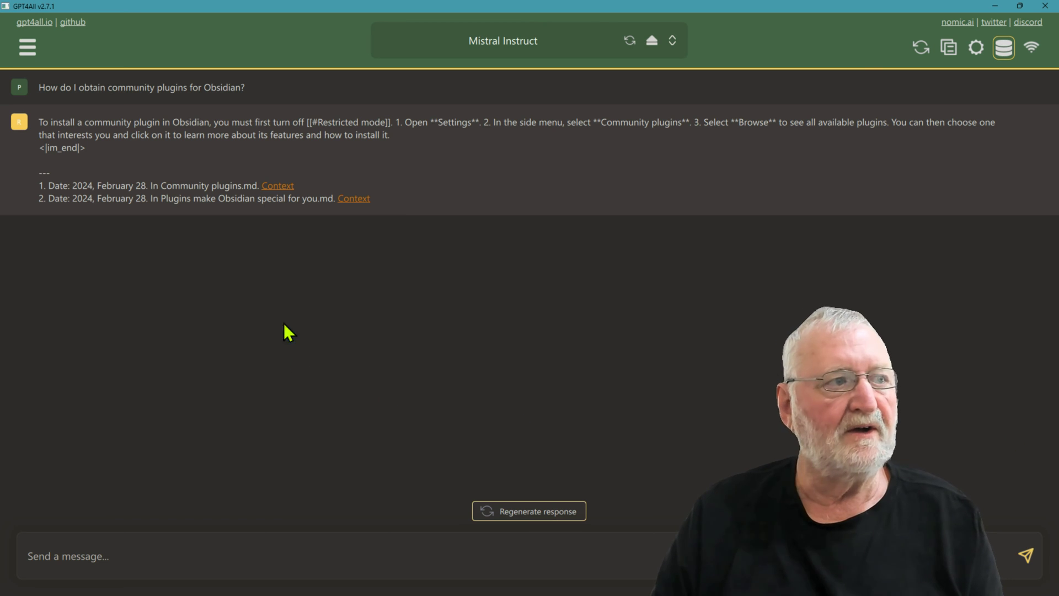
- Clear the chat and ask 'How do I setup links between files or notes in my Obsidian vault?'
left_click(920, 48)
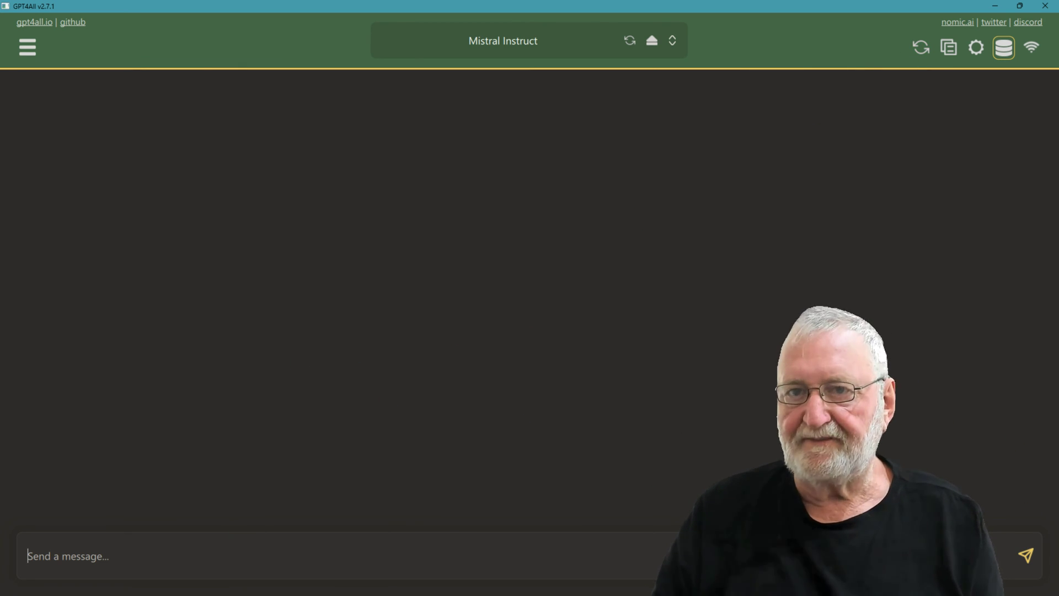
left_click(116, 561)
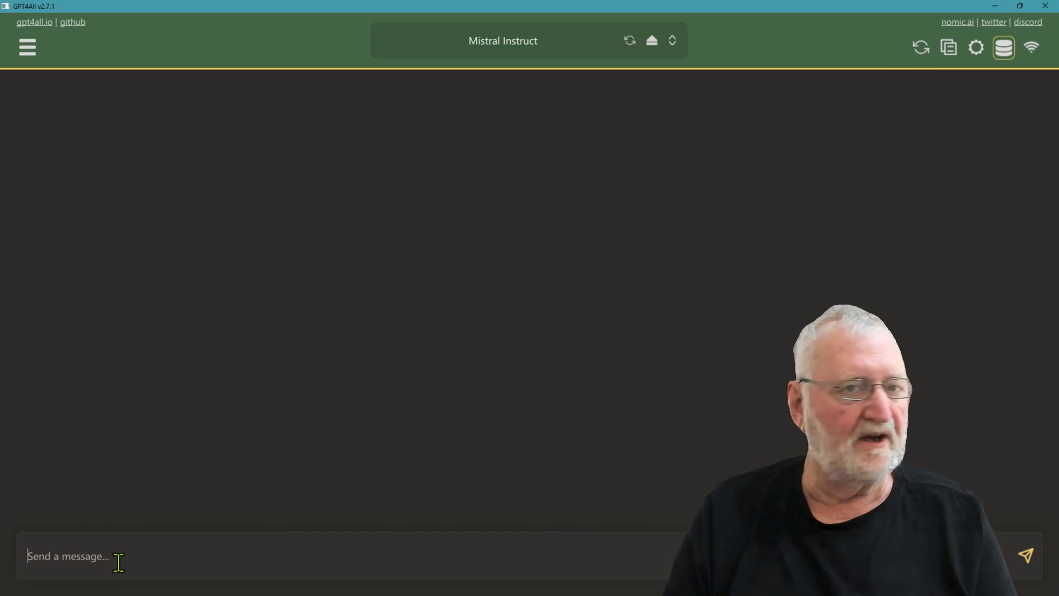
type("How do I se")
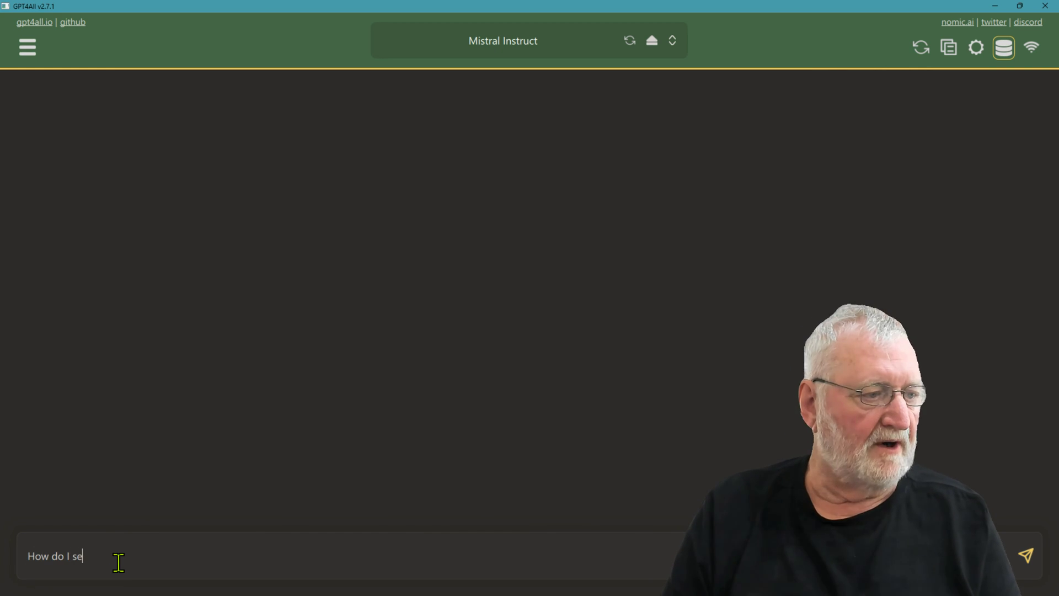
type("tup lin")
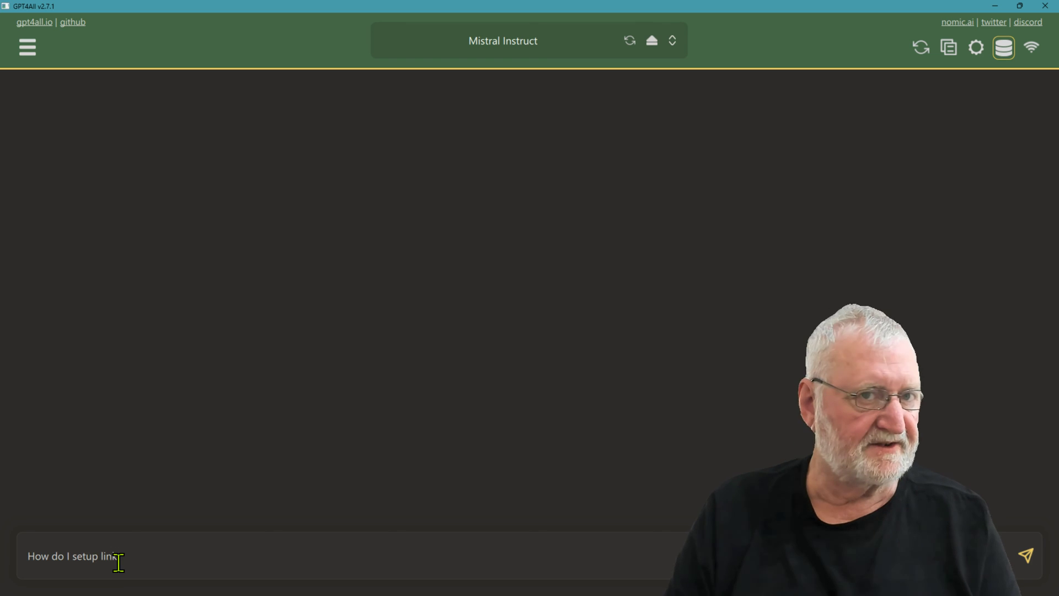
type("ks between f")
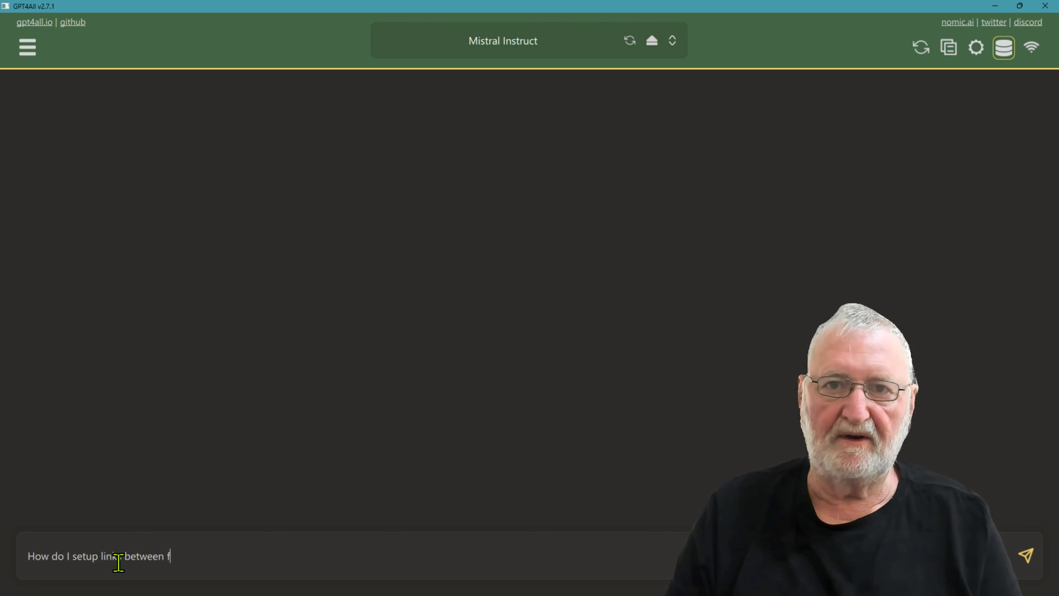
type("iles or no")
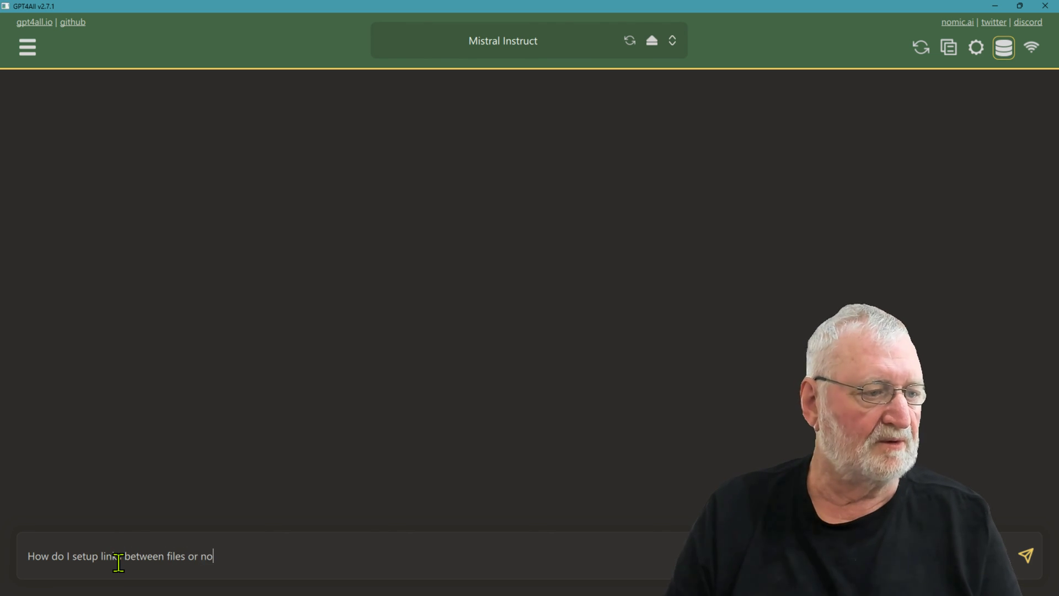
type("tes in my Obsidian")
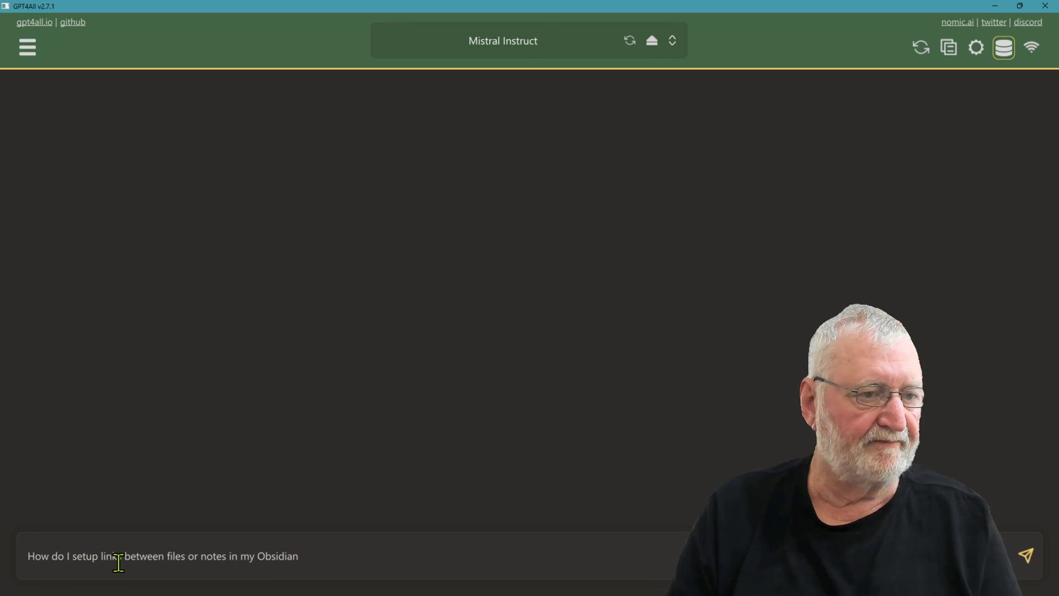
type(" vault?")
key("Return")
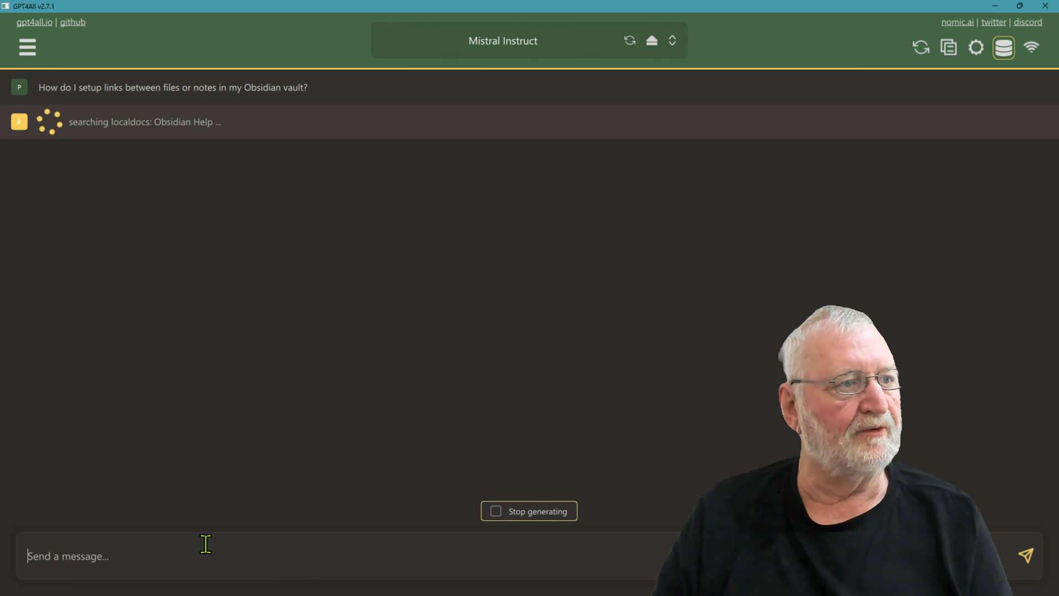